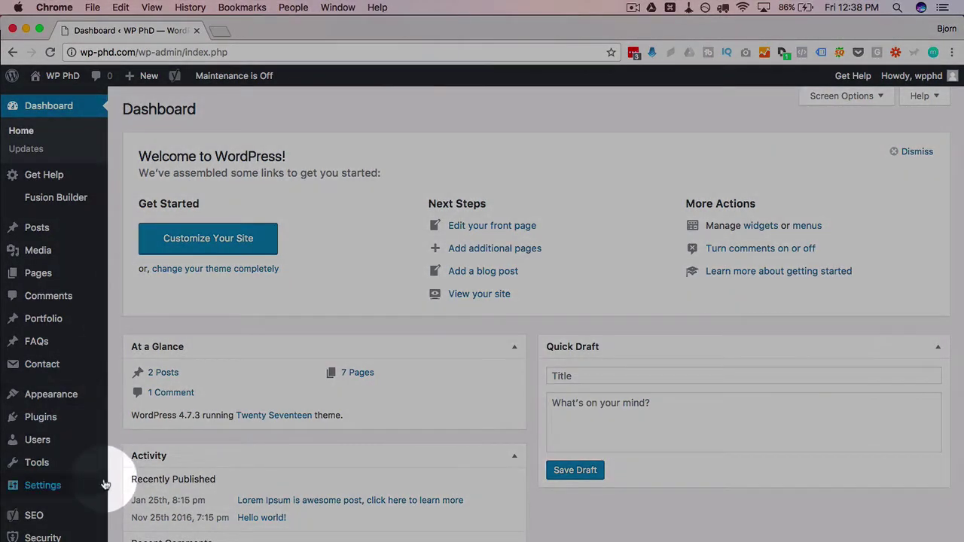
# Search the plugin directory for 'theme check' and install the Theme Check plugin.
pyautogui.moveTo(32, 405)
pyautogui.click(134, 436)
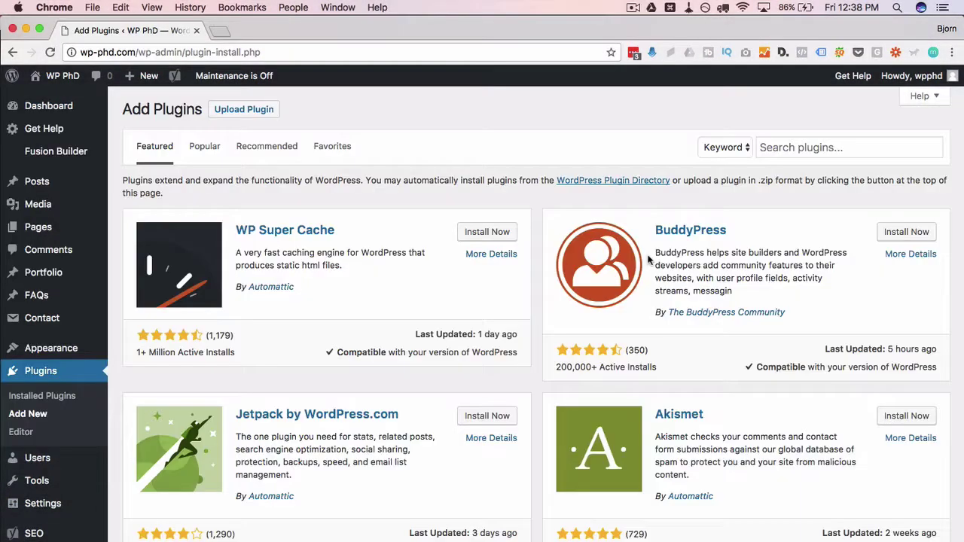
pyautogui.scroll(-5, 648, 260)
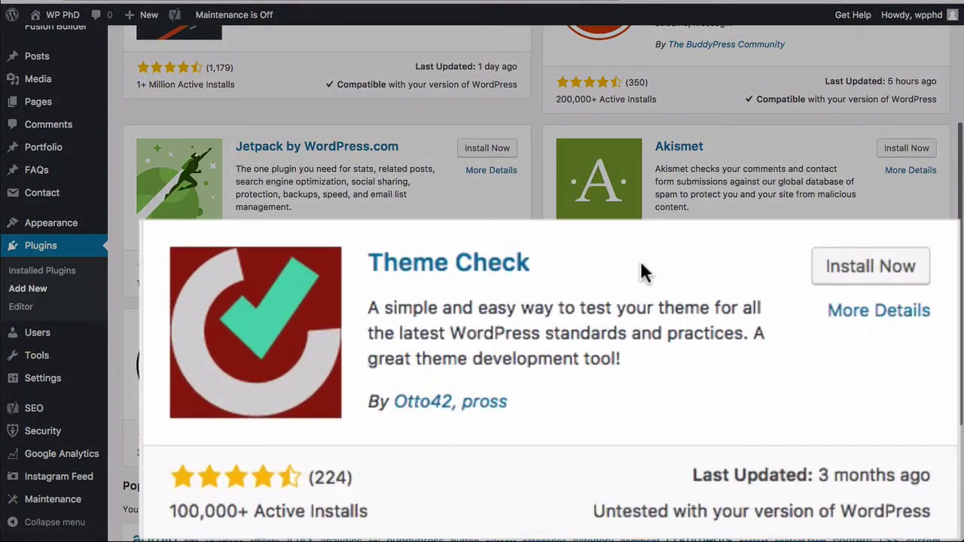
pyautogui.scroll(5, 641, 269)
pyautogui.click(813, 89)
pyautogui.write('theme ch')
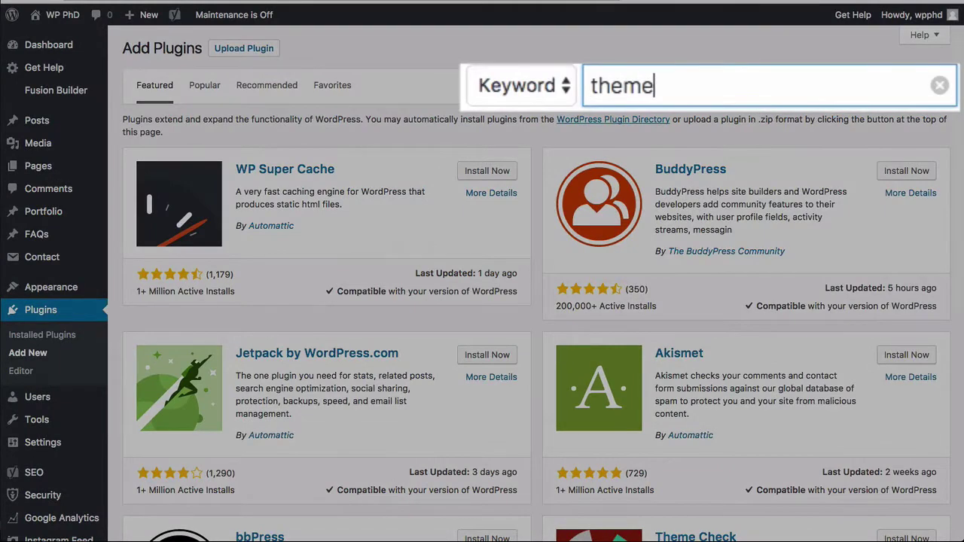
pyautogui.write('eck')
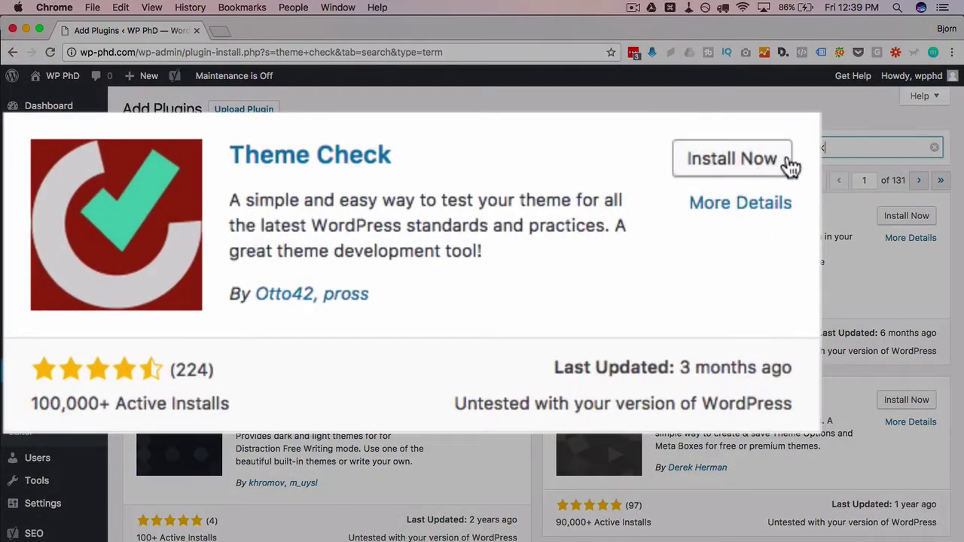
pyautogui.click(779, 168)
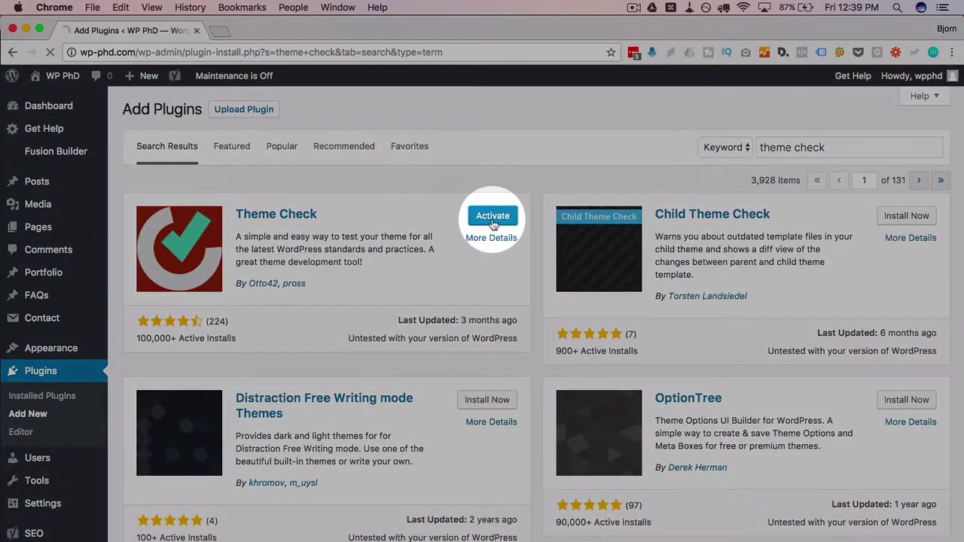
# Activate the Theme Check plugin and go to its page under Appearance.
pyautogui.click(484, 216)
pyautogui.scroll(-2, 300, 323)
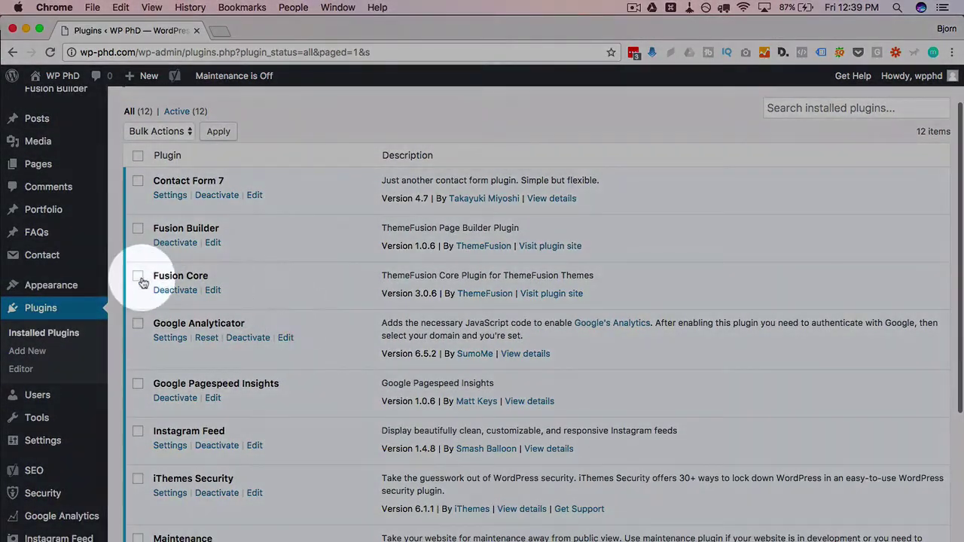
pyautogui.moveTo(51, 287)
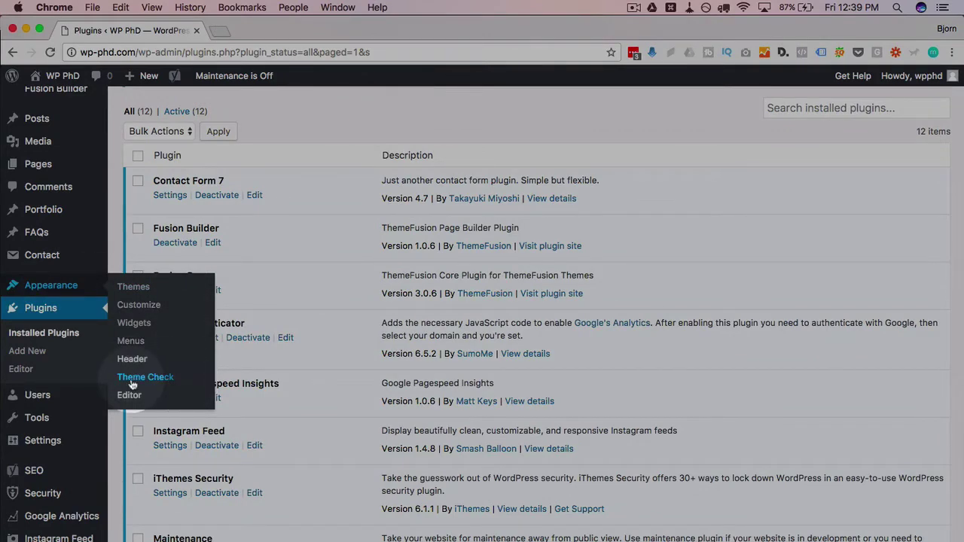
pyautogui.click(157, 385)
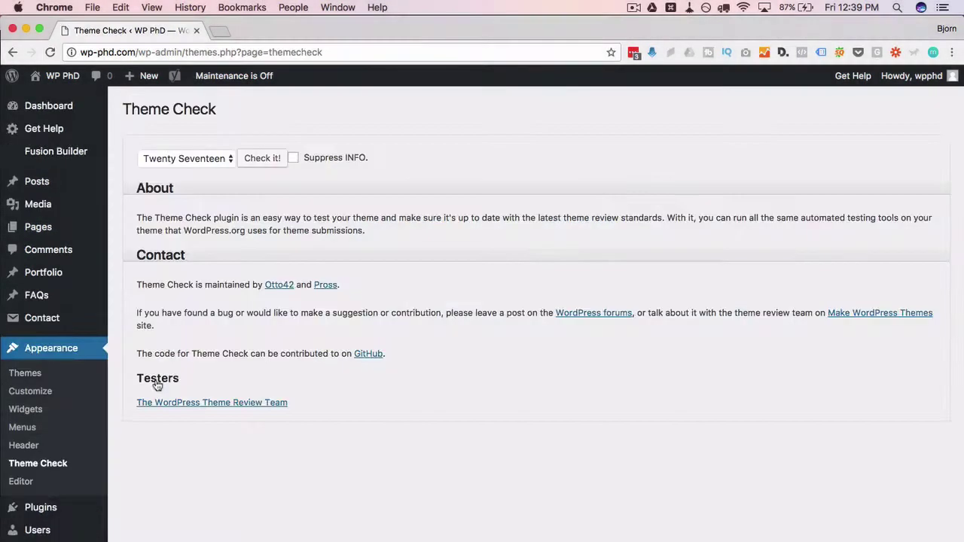
# Keep Twenty Seventeen as the theme to test and highlight its About description.
pyautogui.click(230, 159)
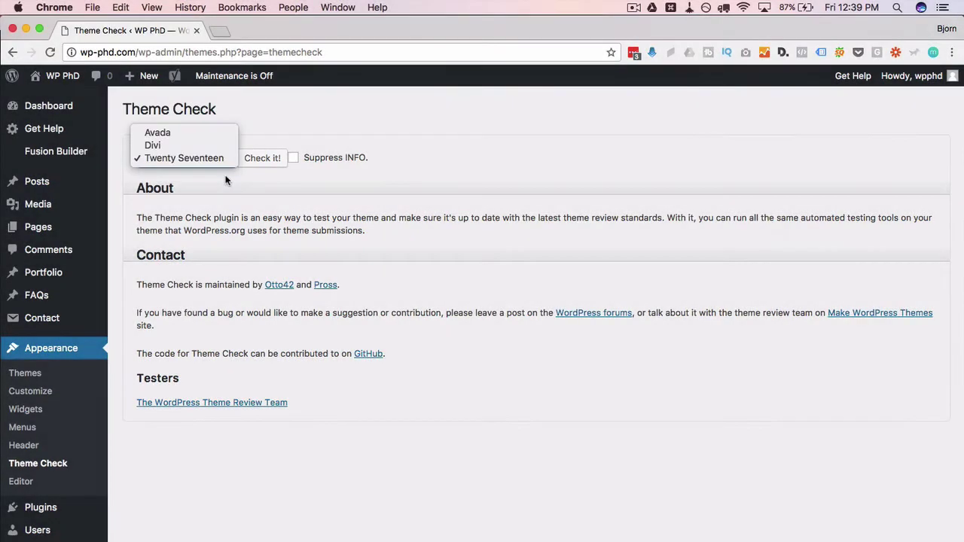
pyautogui.click(173, 158)
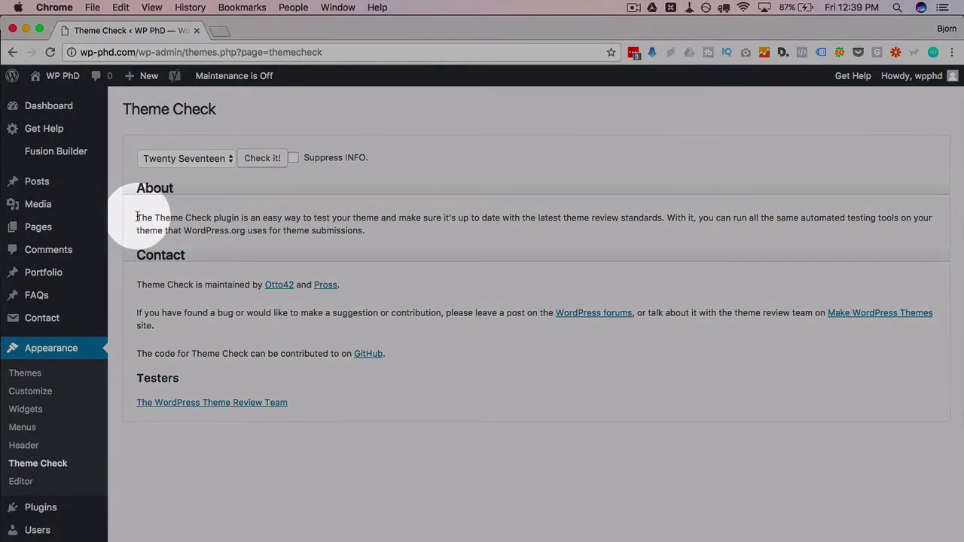
pyautogui.moveTo(135, 218); pyautogui.dragTo(374, 228)
pyautogui.click(374, 228)
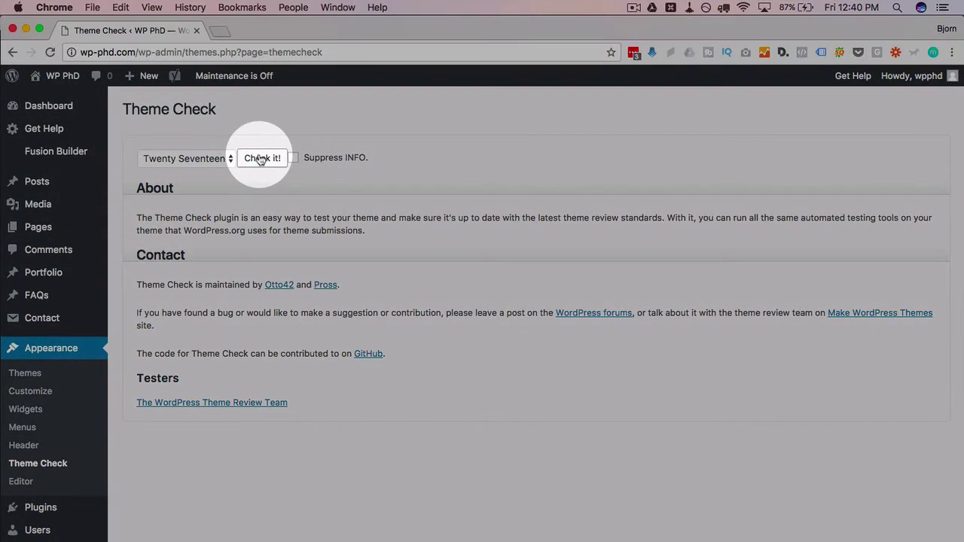
# Run Check it! on Twenty Seventeen and highlight the WP_DEBUG warning in the passing 10397-test report.
pyautogui.click(260, 160)
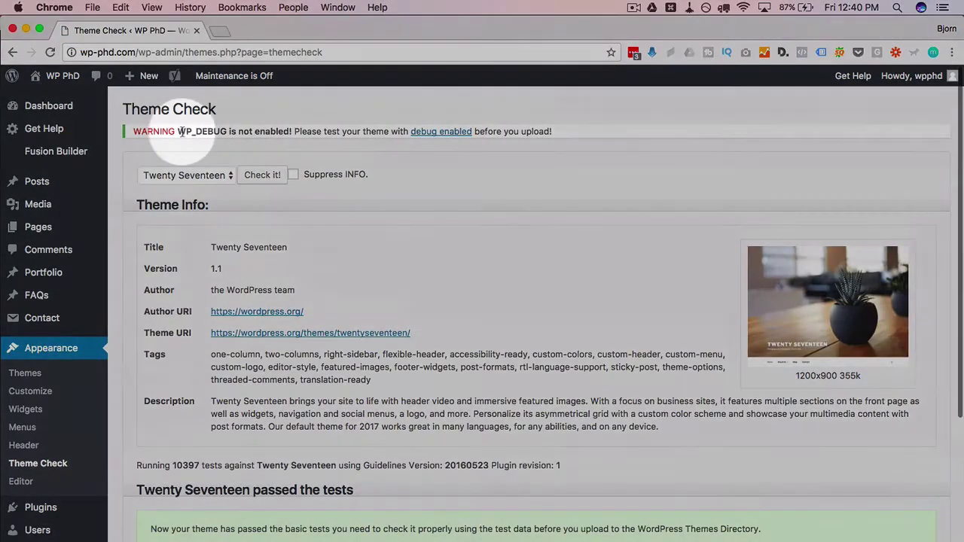
pyautogui.moveTo(182, 132); pyautogui.dragTo(291, 132)
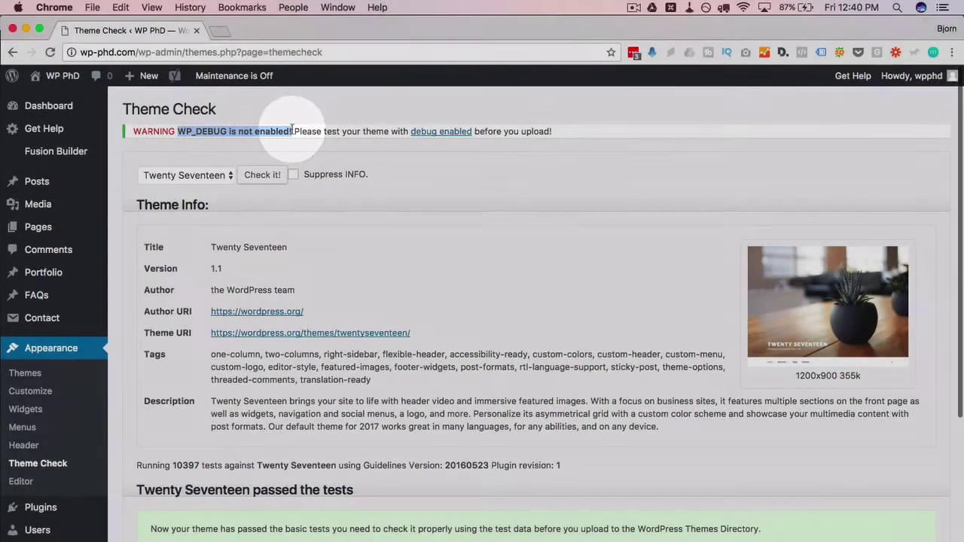
pyautogui.click(253, 132)
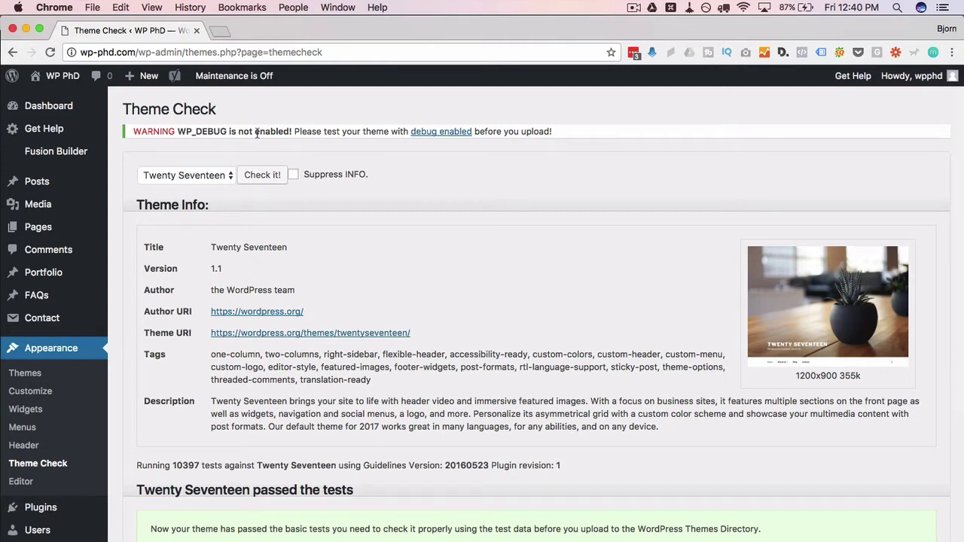
pyautogui.scroll(-1, 289, 151)
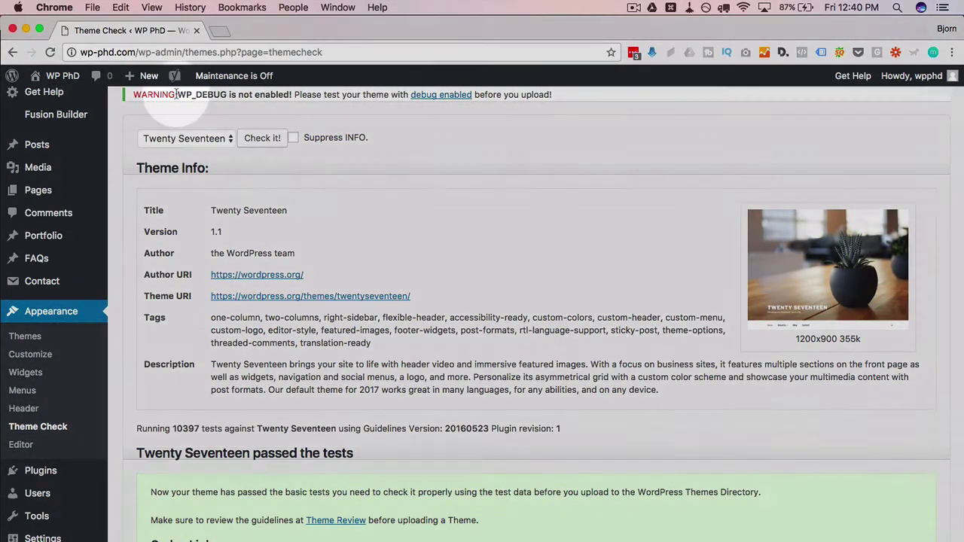
pyautogui.moveTo(177, 94); pyautogui.dragTo(265, 94)
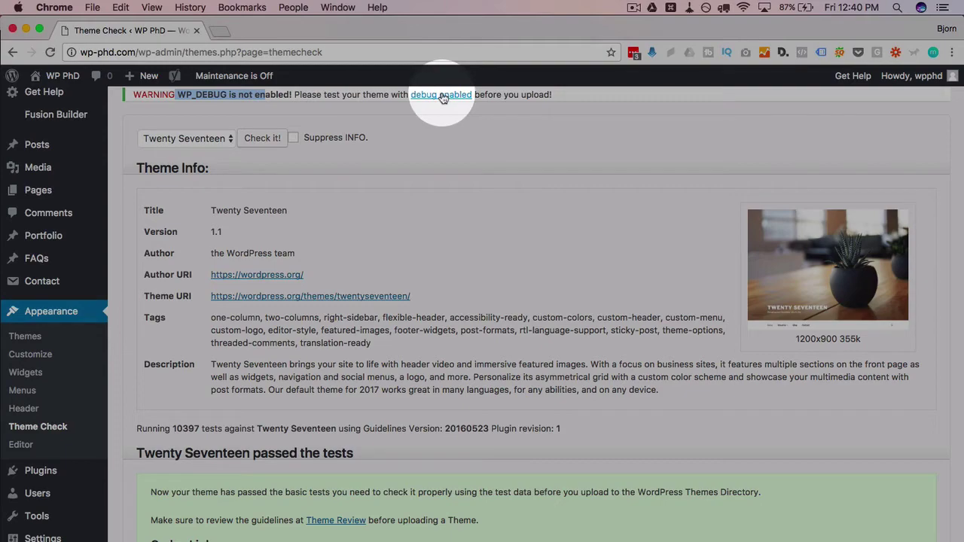
pyautogui.scroll(-5, 410, 180)
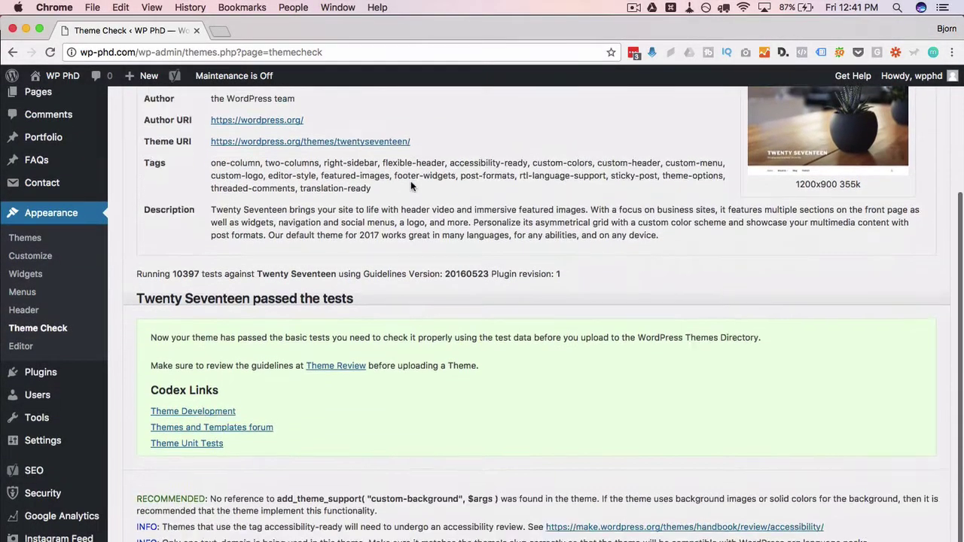
pyautogui.scroll(3, 410, 186)
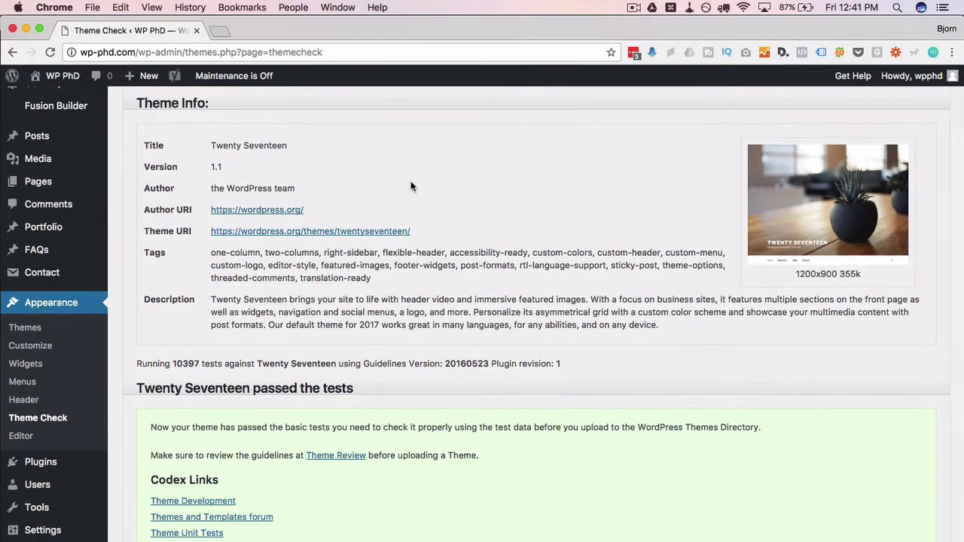
pyautogui.scroll(-6, 411, 186)
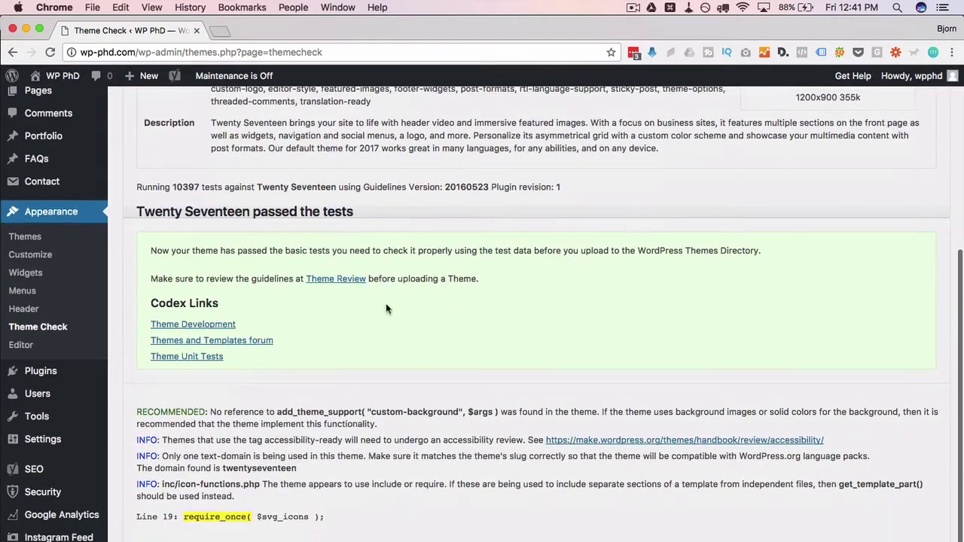
pyautogui.scroll(1, 263, 317)
pyautogui.moveTo(139, 286); pyautogui.dragTo(441, 285)
pyautogui.click(442, 286)
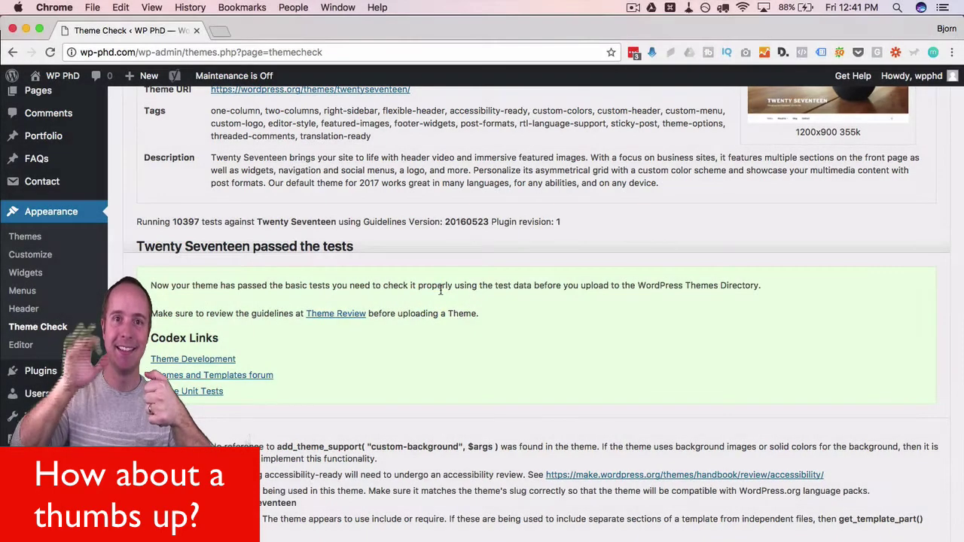
pyautogui.scroll(-2, 351, 383)
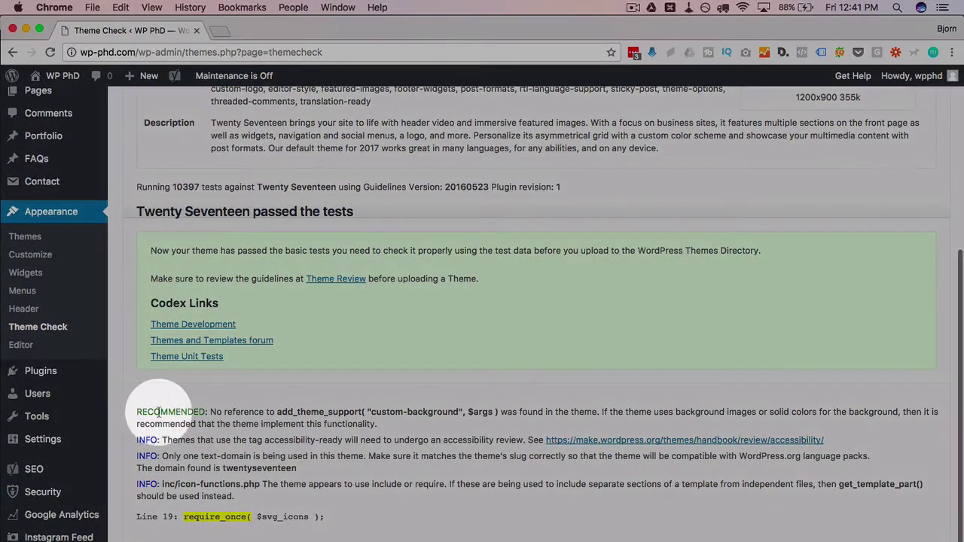
pyautogui.doubleClick(159, 412)
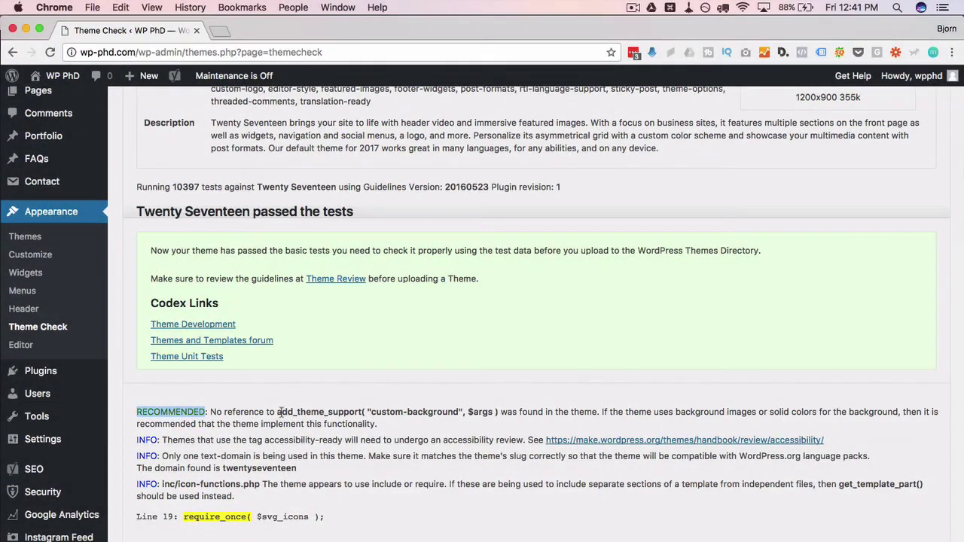
pyautogui.click(277, 412)
pyautogui.moveTo(486, 406); pyautogui.dragTo(497, 410)
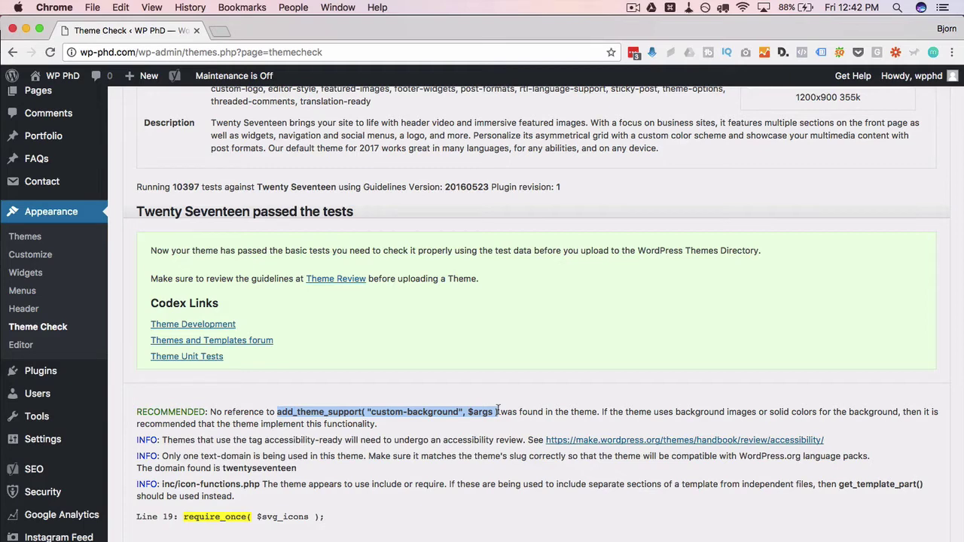
pyautogui.click(507, 424)
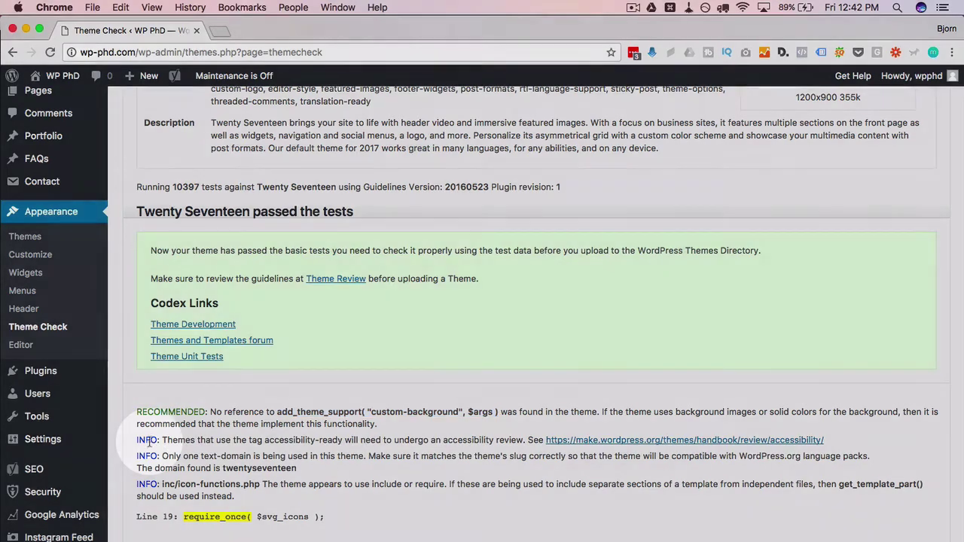
pyautogui.doubleClick(147, 440)
pyautogui.doubleClick(147, 457)
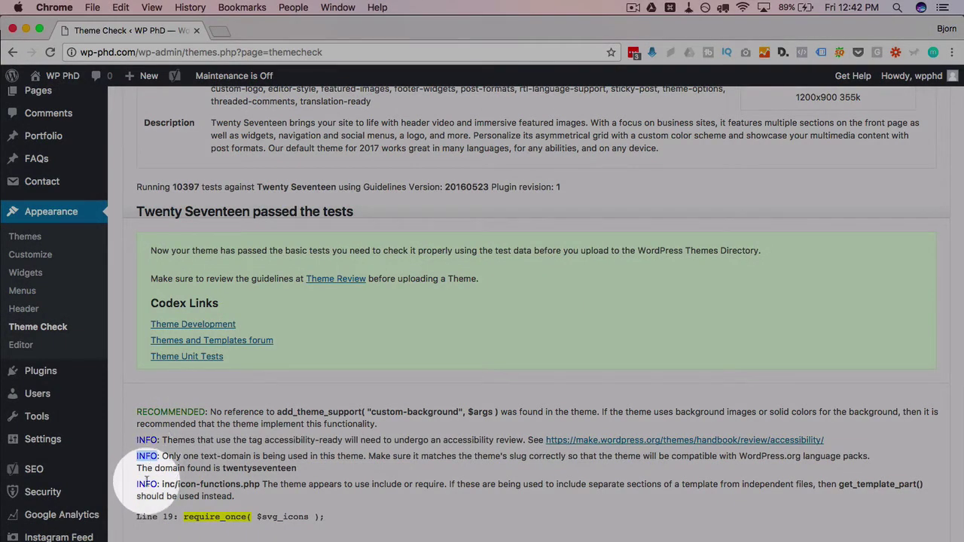
pyautogui.doubleClick(148, 483)
pyautogui.scroll(5, 147, 481)
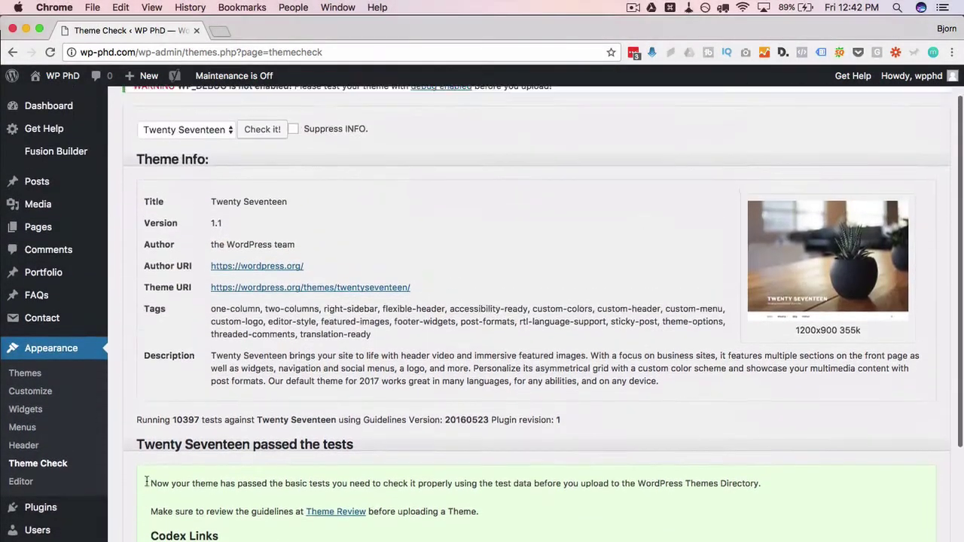
# Toggle the Suppress INFO option and choose Avada from the theme list to check next.
pyautogui.click(293, 173)
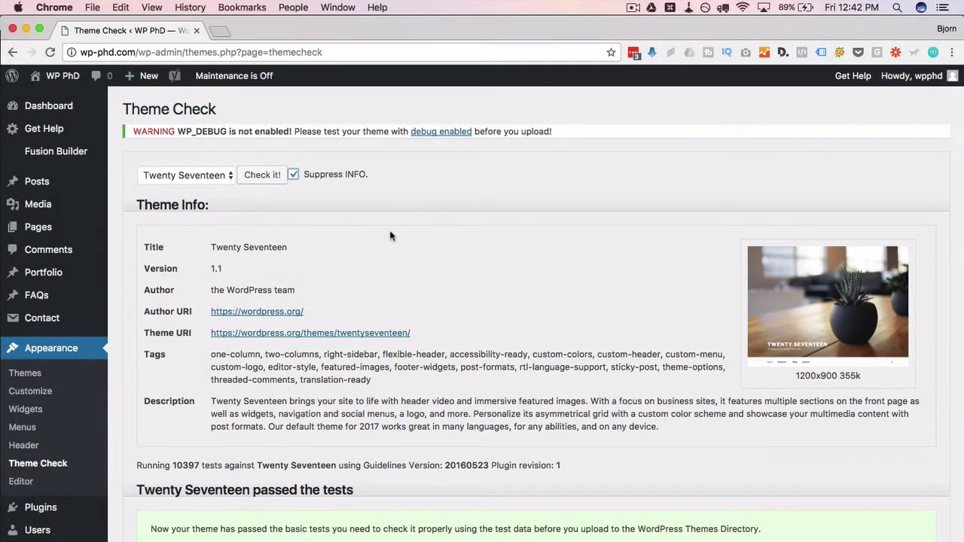
pyautogui.scroll(-5, 136, 445)
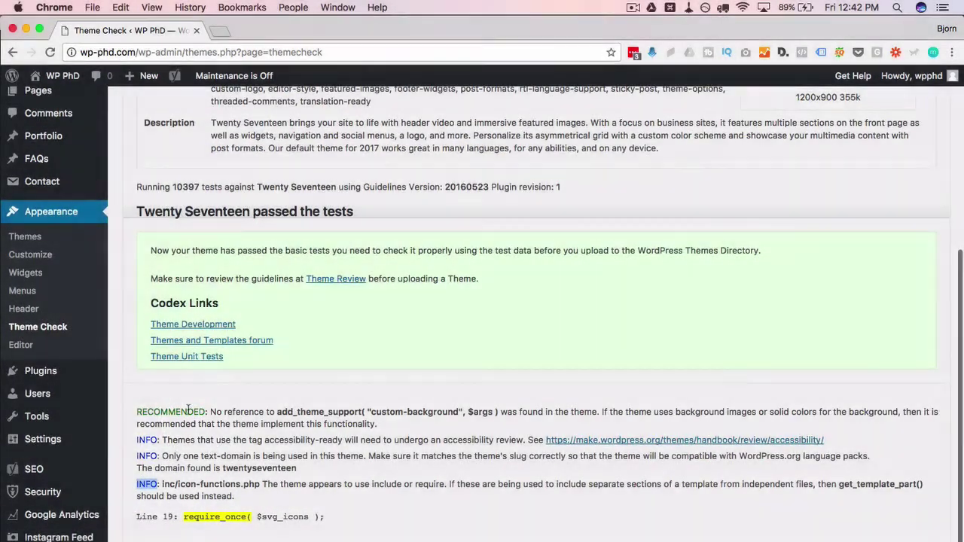
pyautogui.scroll(5, 248, 407)
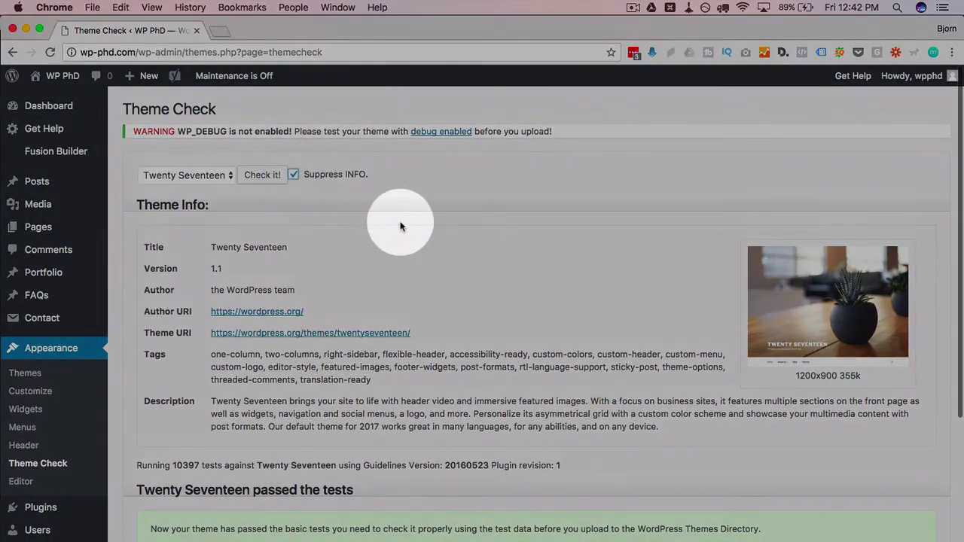
pyautogui.scroll(-4, 397, 223)
pyautogui.scroll(4, 401, 226)
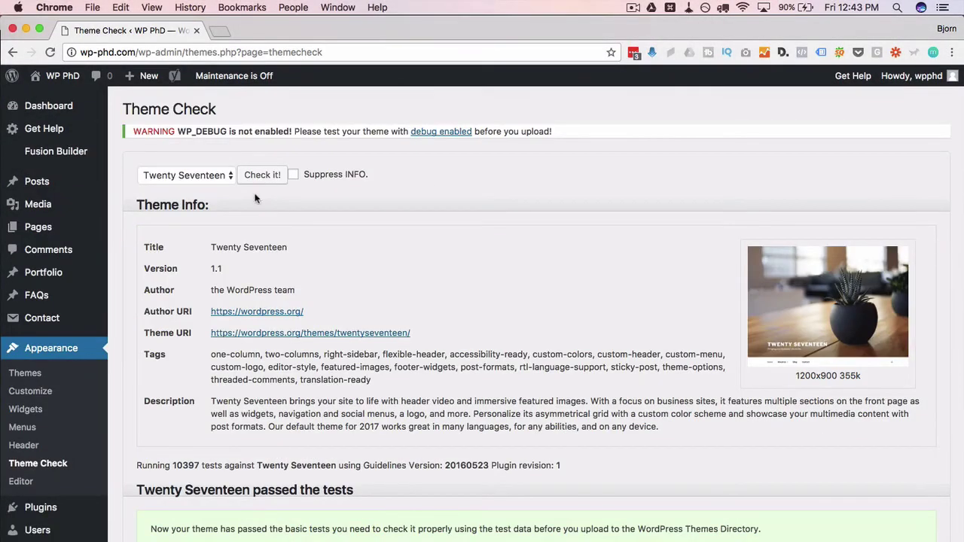
pyautogui.click(228, 175)
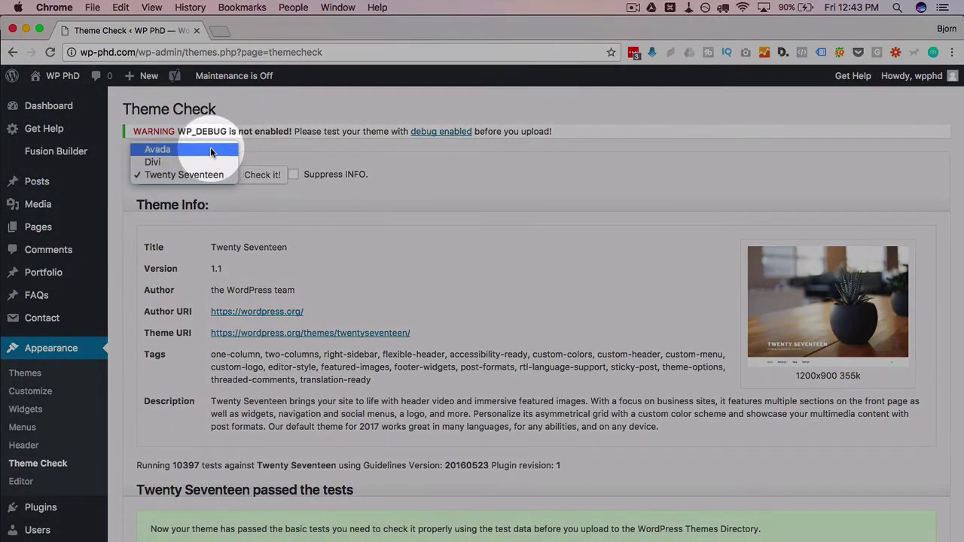
pyautogui.click(210, 150)
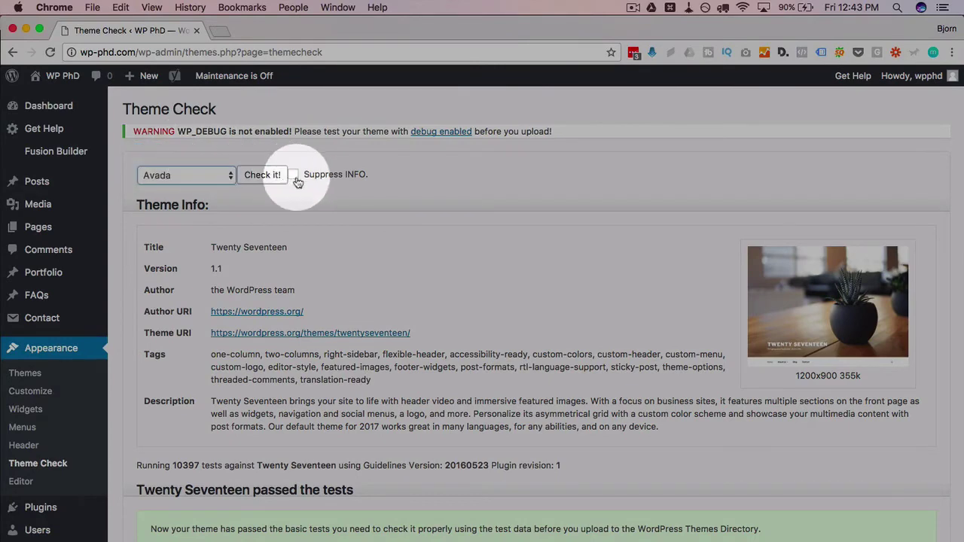